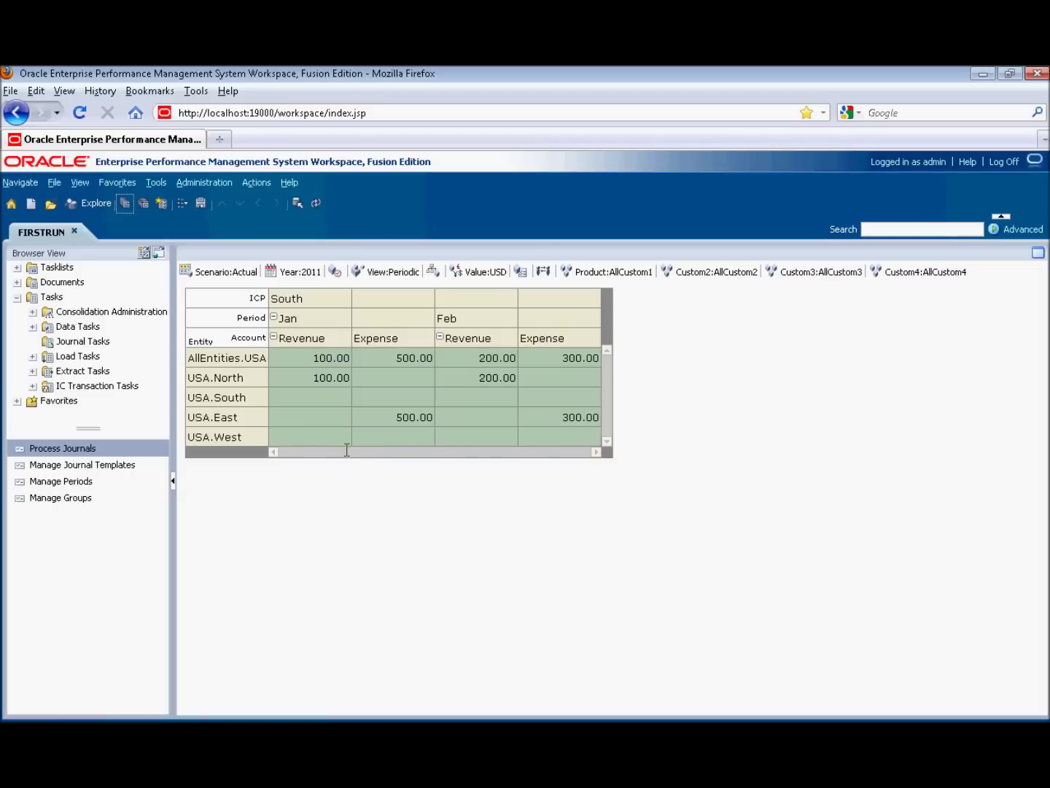
pyautogui.click(83, 450)
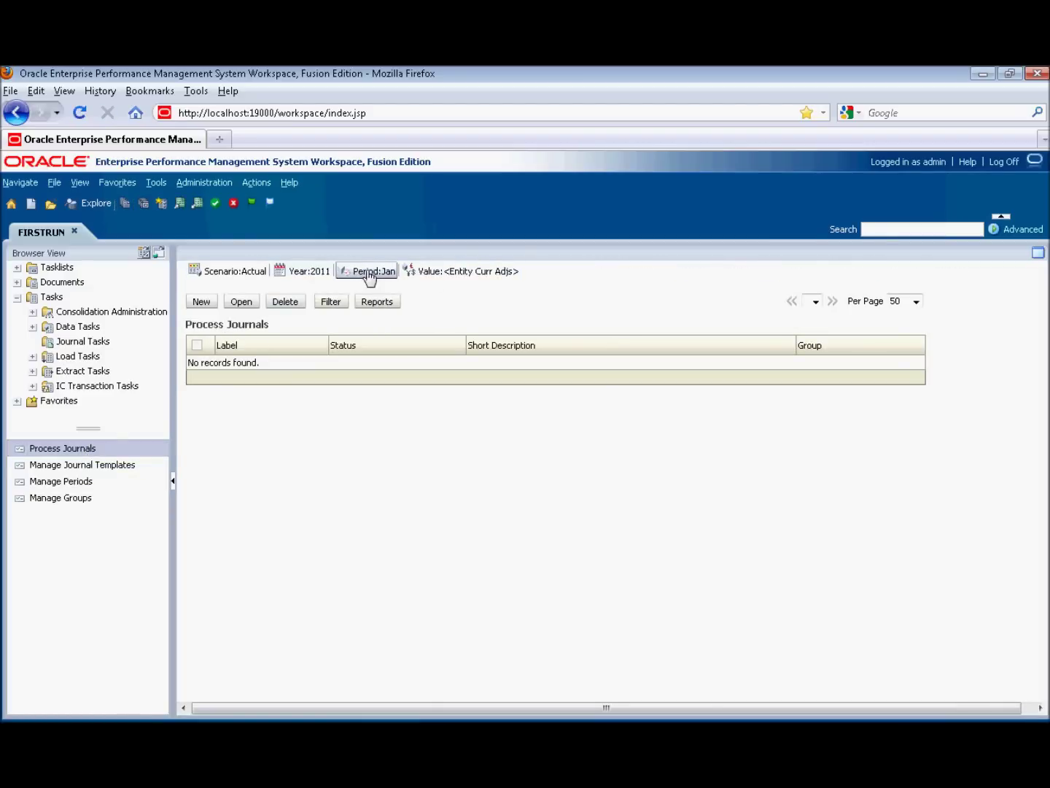
# Start a new Auto-reversing journal for entity North, Actual 2011 Jan.
pyautogui.click(202, 302)
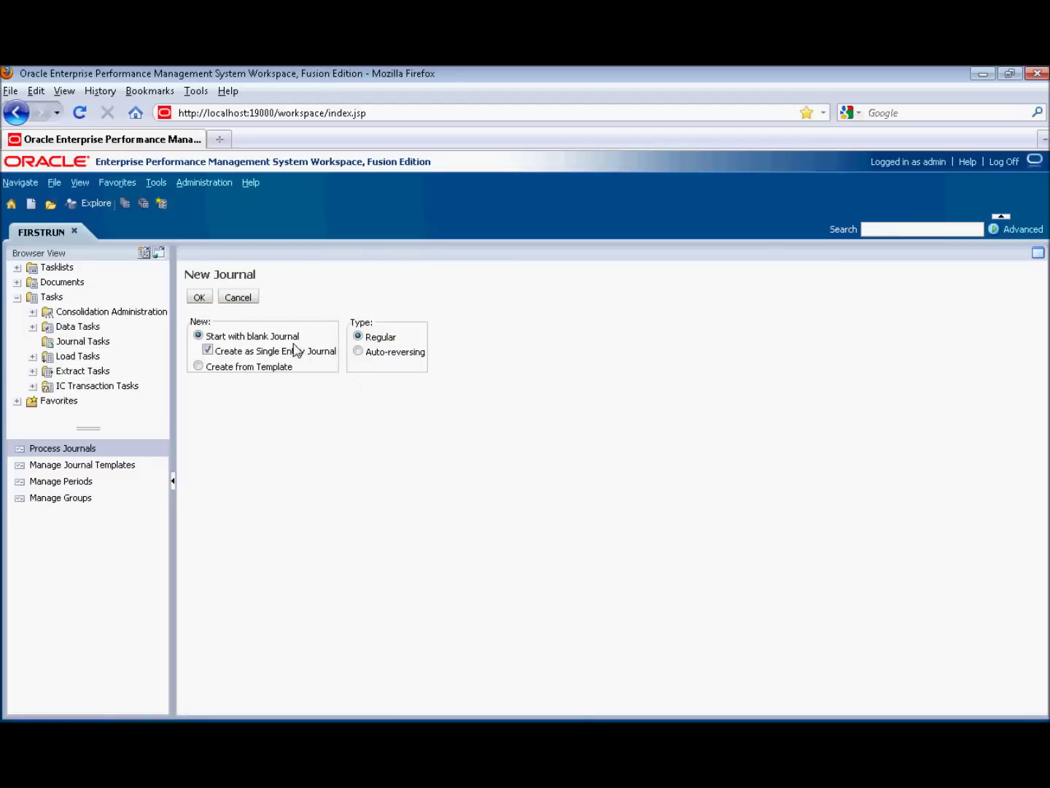
pyautogui.click(358, 351)
# Label the journal JE_North_South and set its balance type to Unbalanced.
pyautogui.click(199, 298)
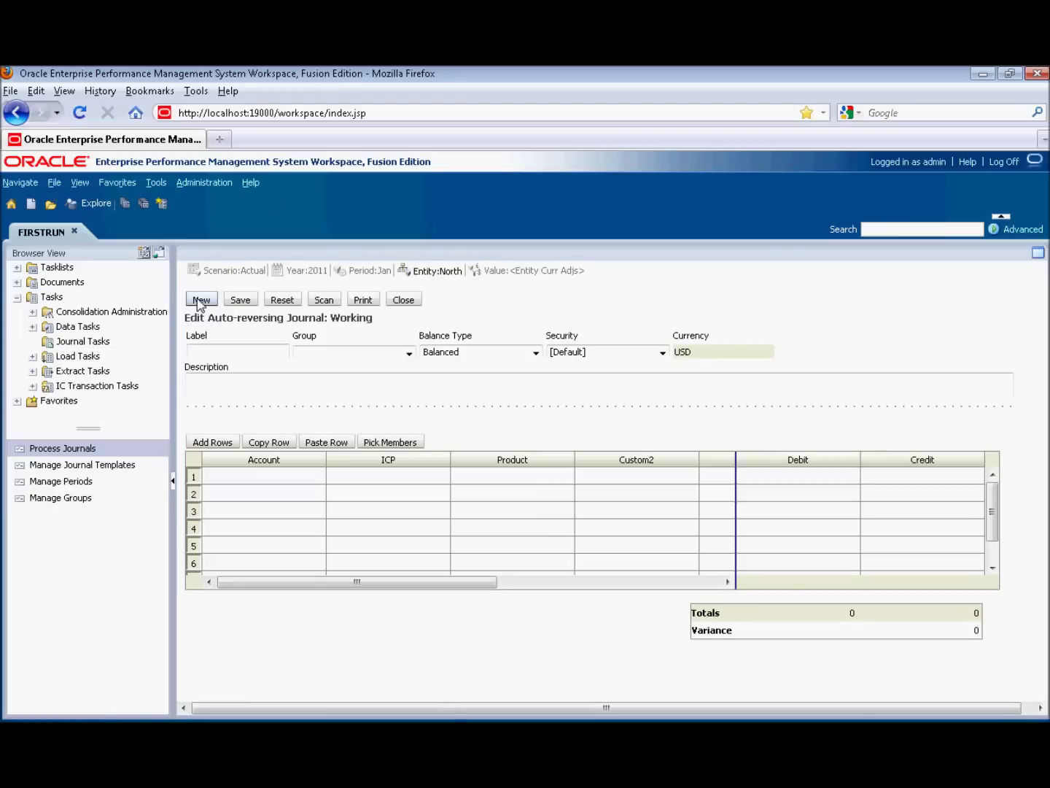
pyautogui.click(230, 351)
pyautogui.write('JE_')
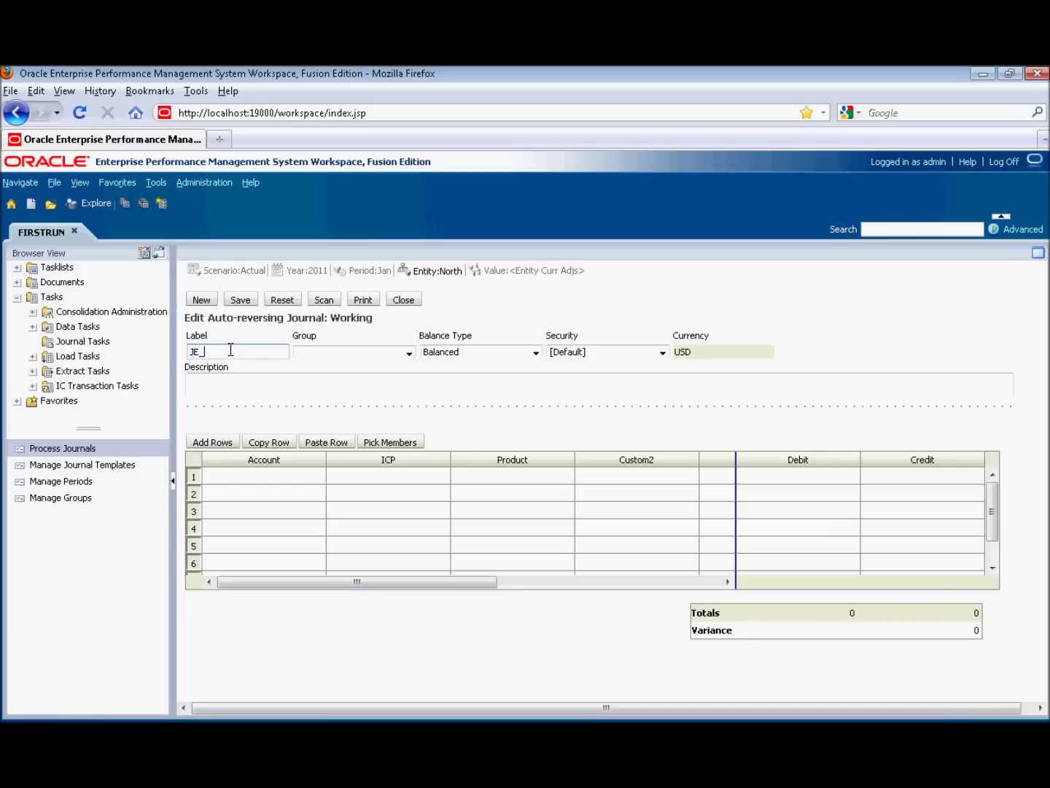
pyautogui.write('North_South')
pyautogui.click(536, 353)
pyautogui.click(513, 375)
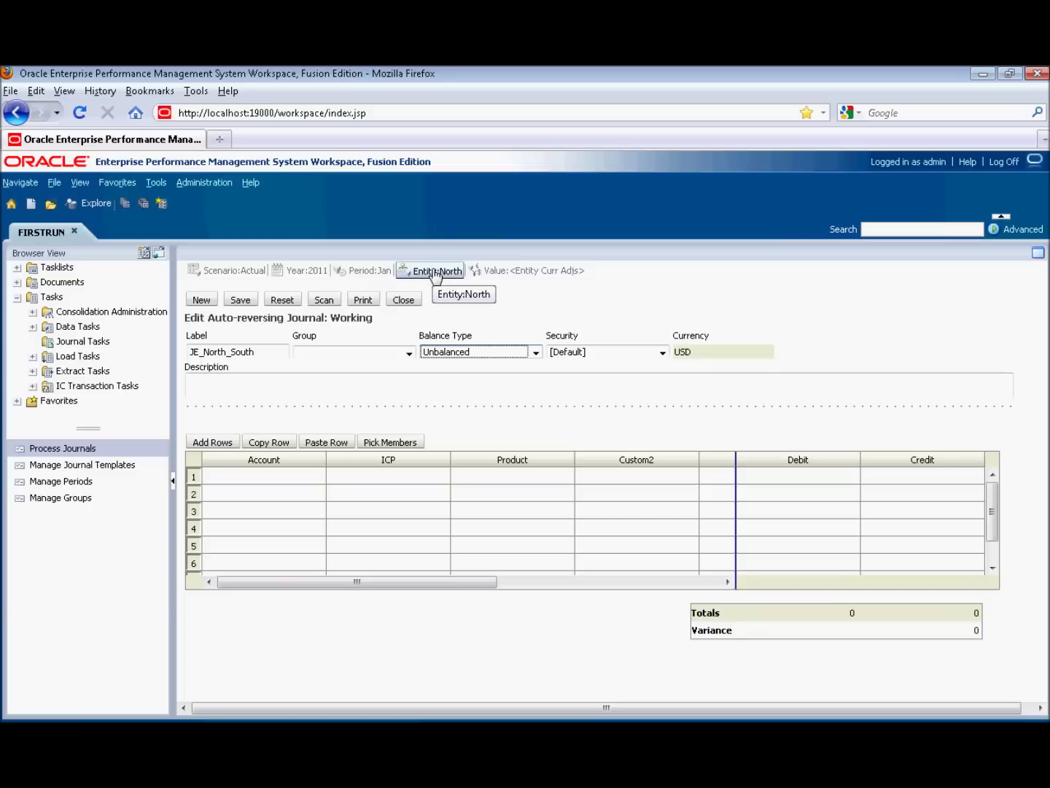
pyautogui.click(320, 476)
# Set line 1's account to Revenue and its ICP partner to South.
pyautogui.doubleClick(319, 475)
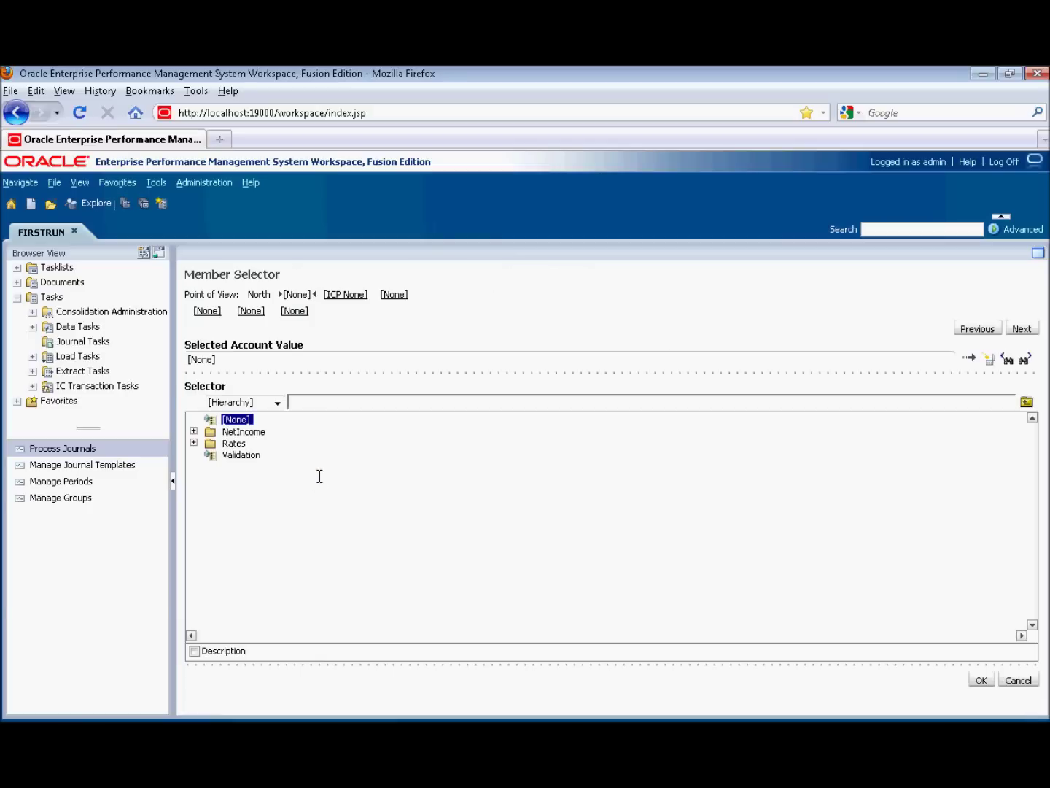
pyautogui.click(194, 431)
pyautogui.click(252, 444)
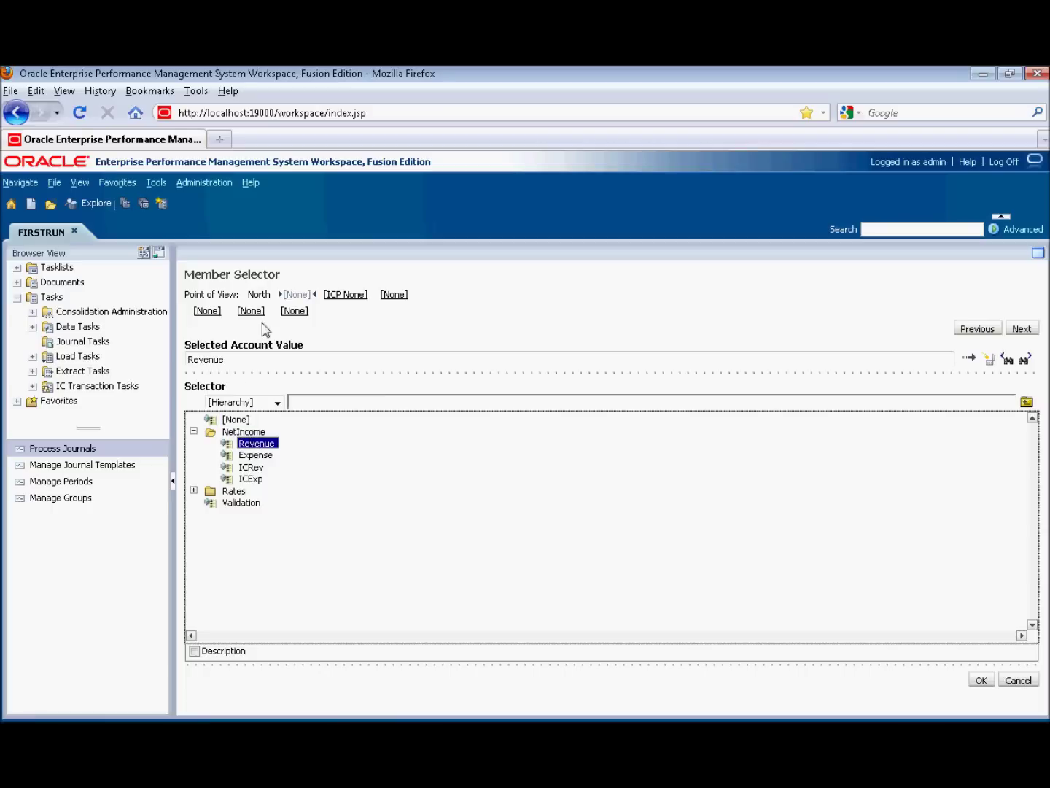
pyautogui.click(345, 294)
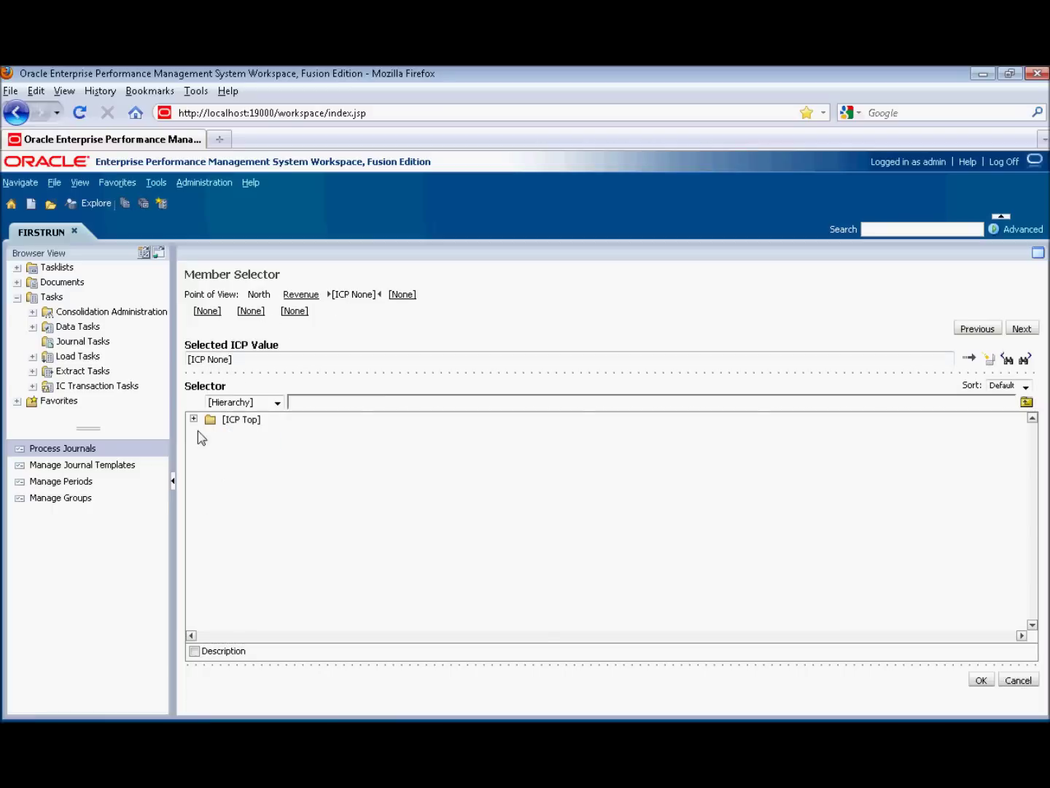
pyautogui.click(194, 420)
pyautogui.click(210, 443)
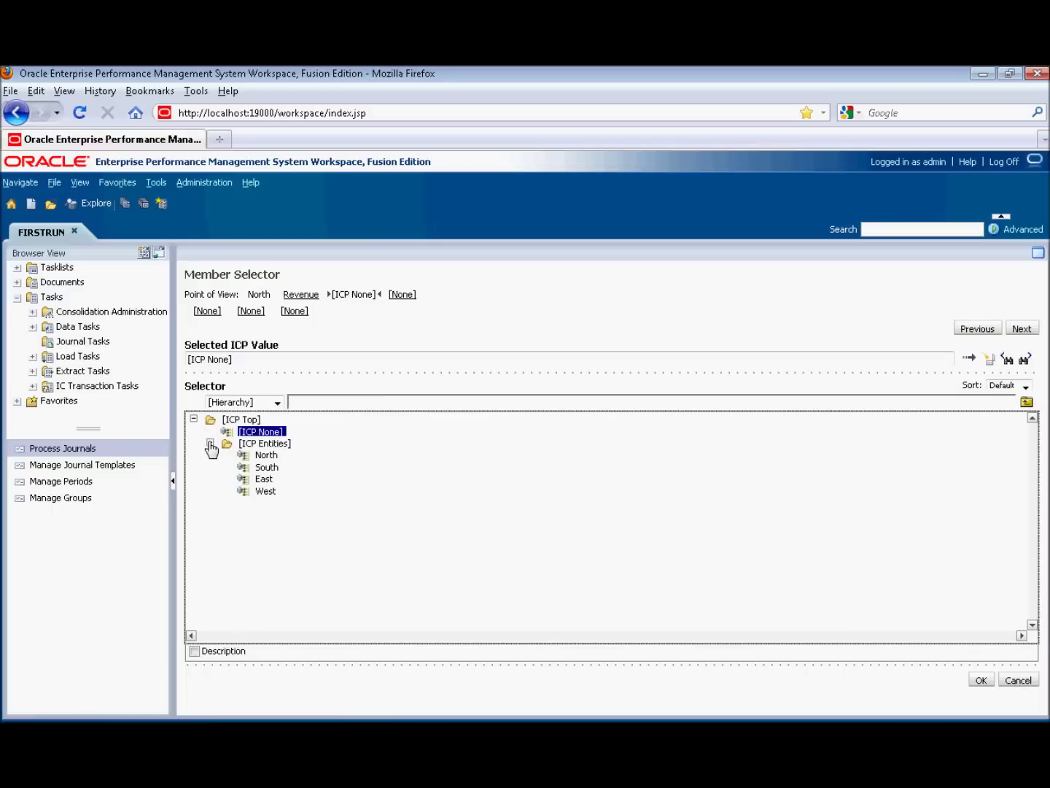
pyautogui.click(263, 467)
# Choose product RawCotton with AllCustom2, AllCustom3 and AllCustom4 for line 1.
pyautogui.click(401, 295)
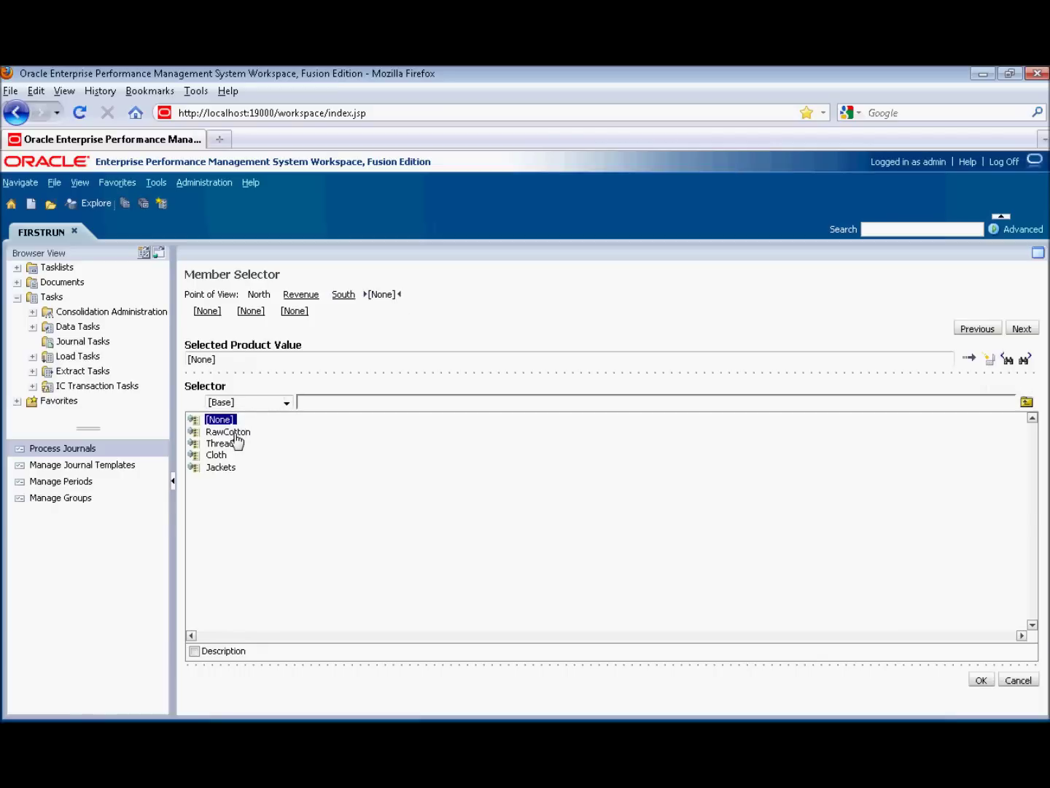
pyautogui.click(232, 432)
pyautogui.click(207, 311)
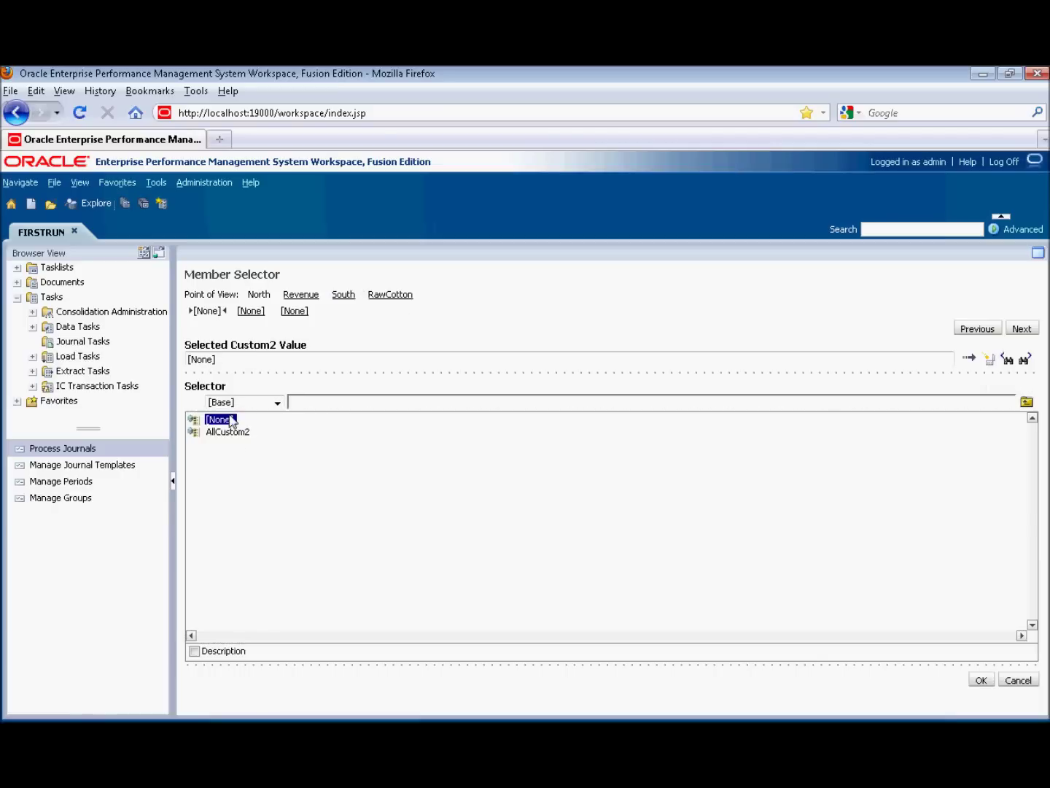
pyautogui.click(227, 432)
pyautogui.click(255, 312)
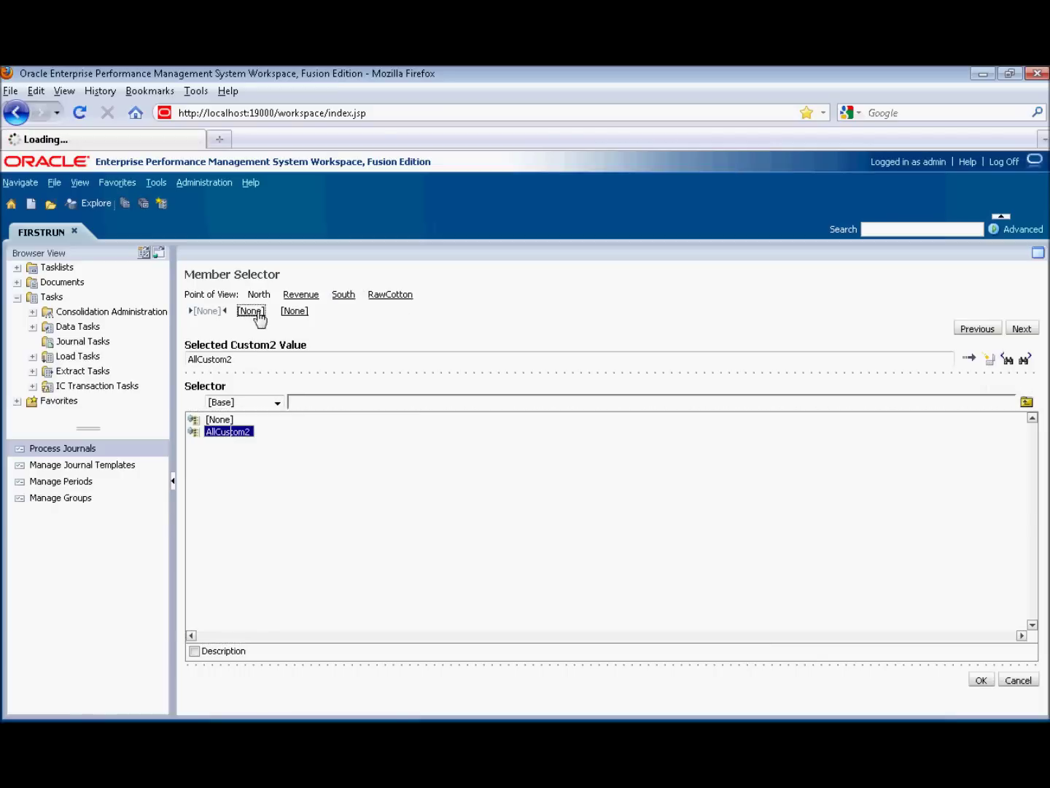
pyautogui.click(231, 433)
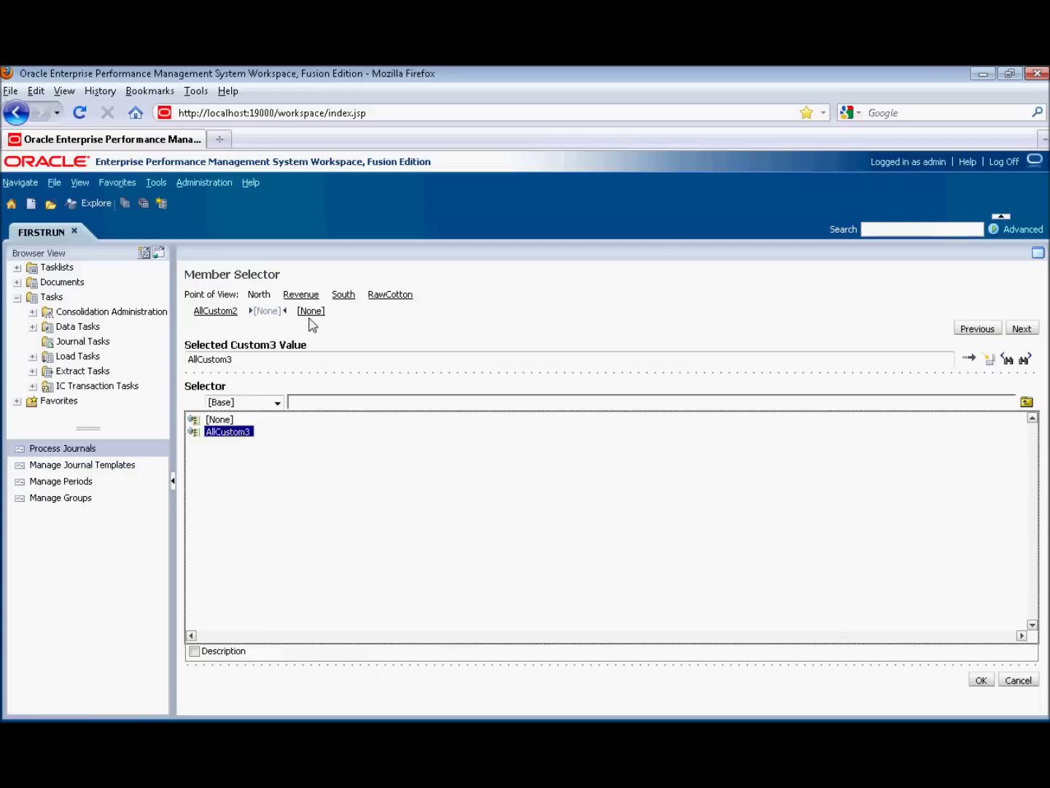
pyautogui.click(310, 314)
pyautogui.click(232, 433)
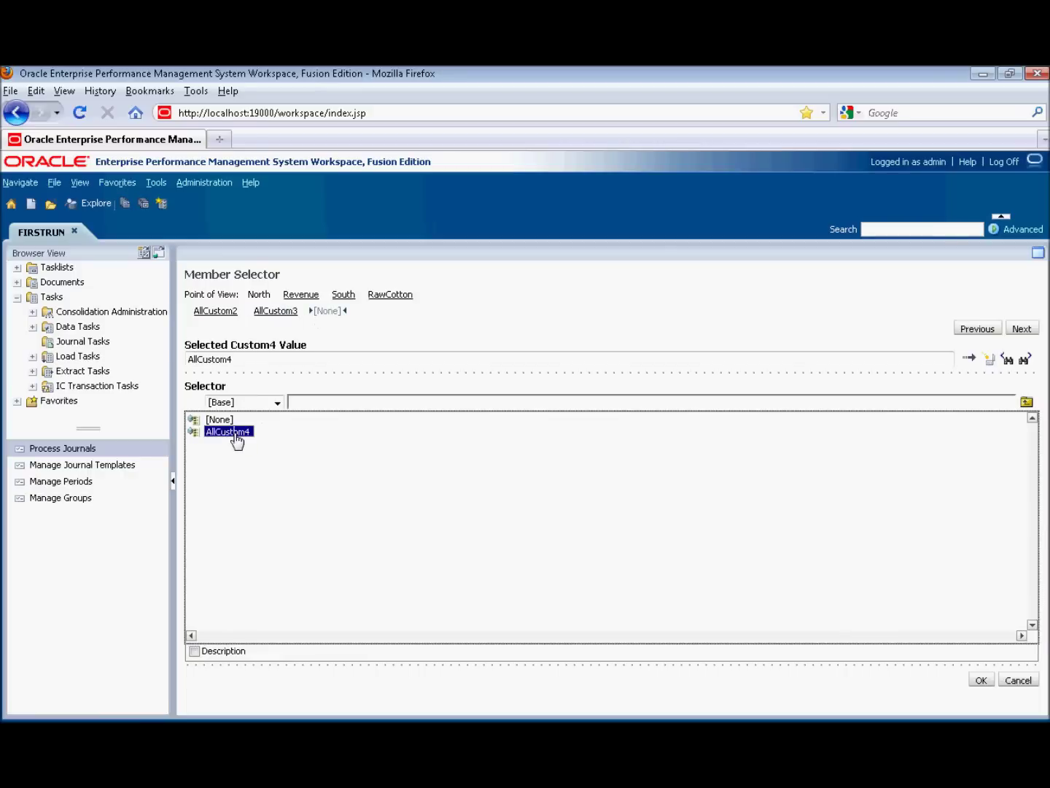
pyautogui.click(979, 680)
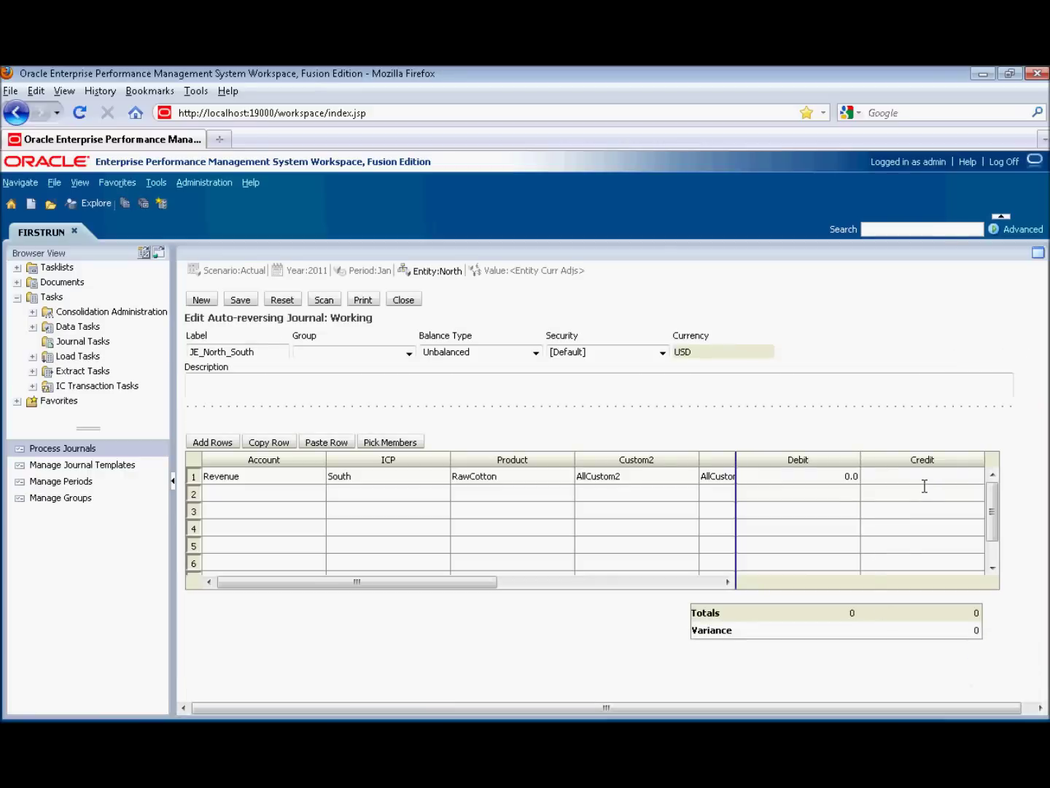
pyautogui.click(924, 478)
# Enter a 100 credit on line 1, save the journal and close it.
pyautogui.write('100')
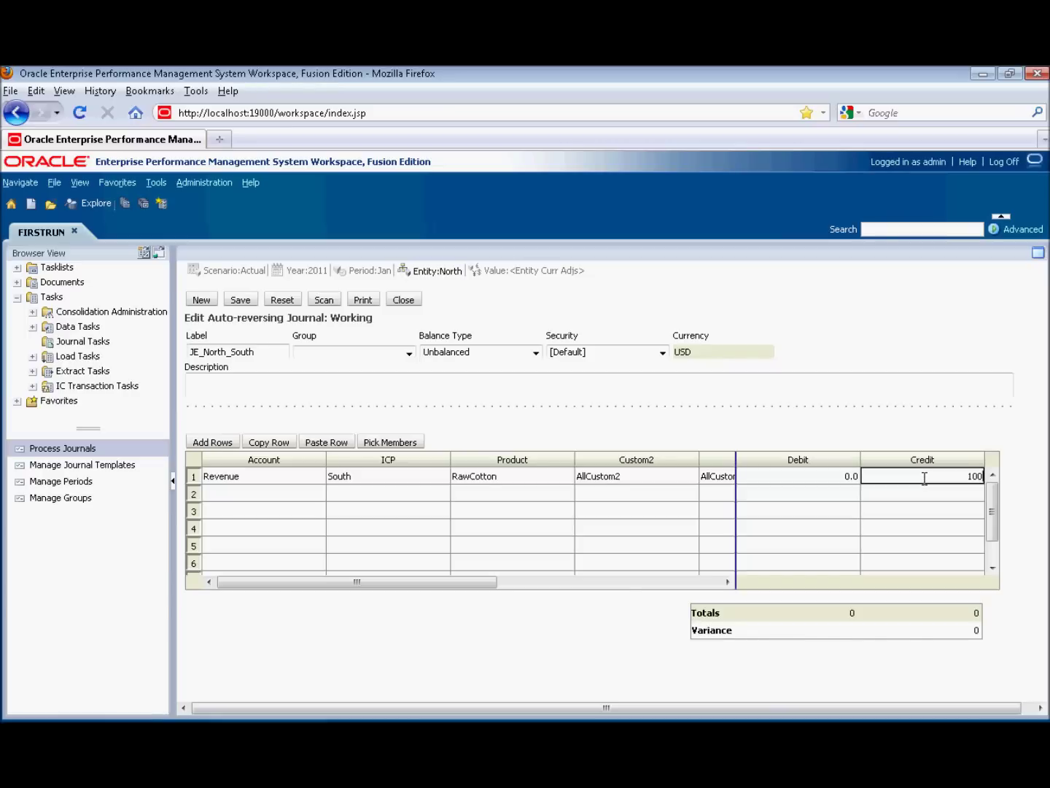
pyautogui.press('Return')
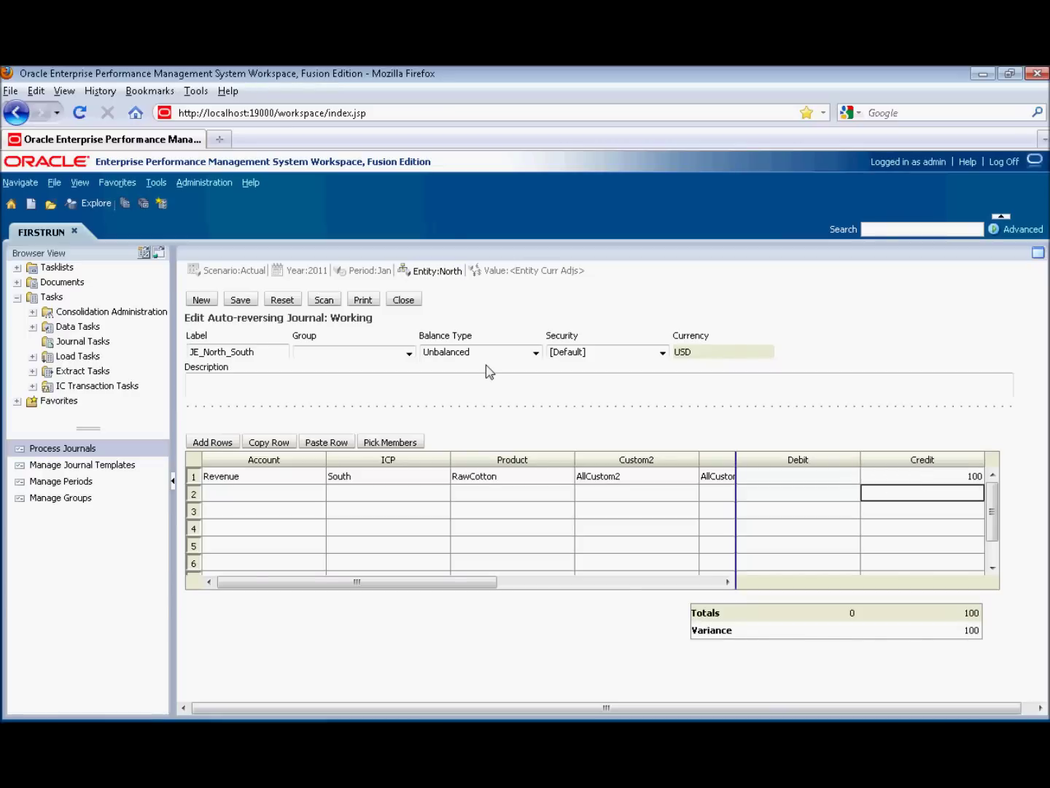
pyautogui.click(242, 300)
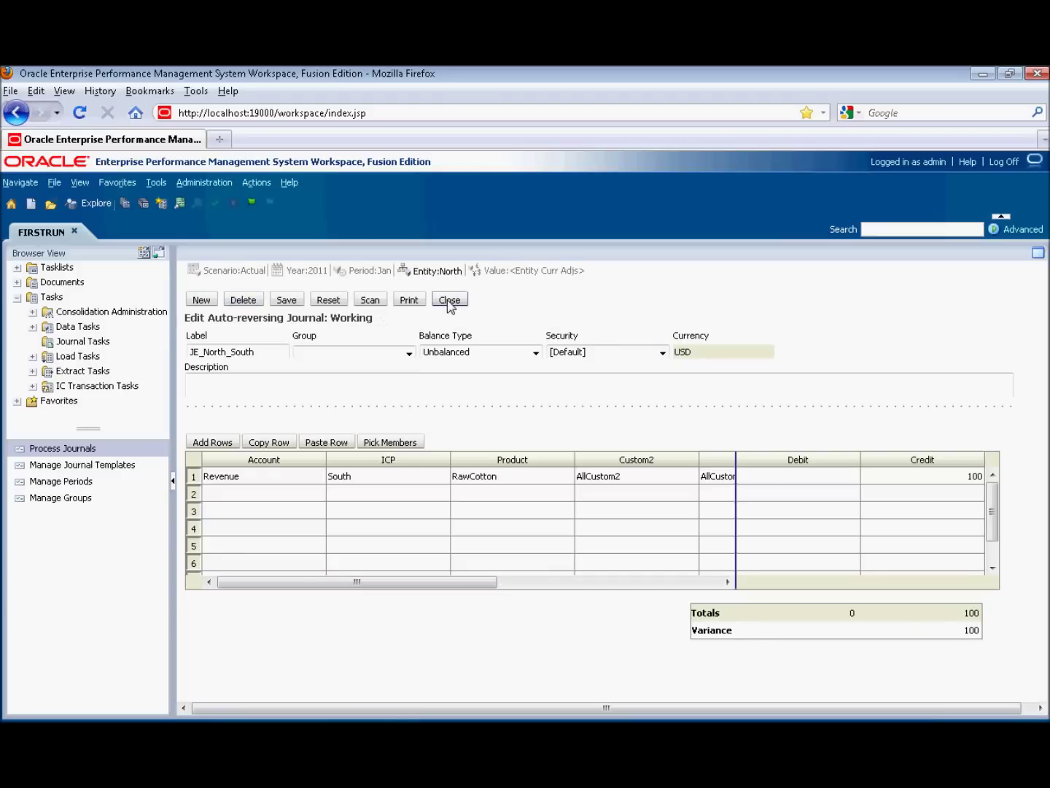
pyautogui.click(449, 300)
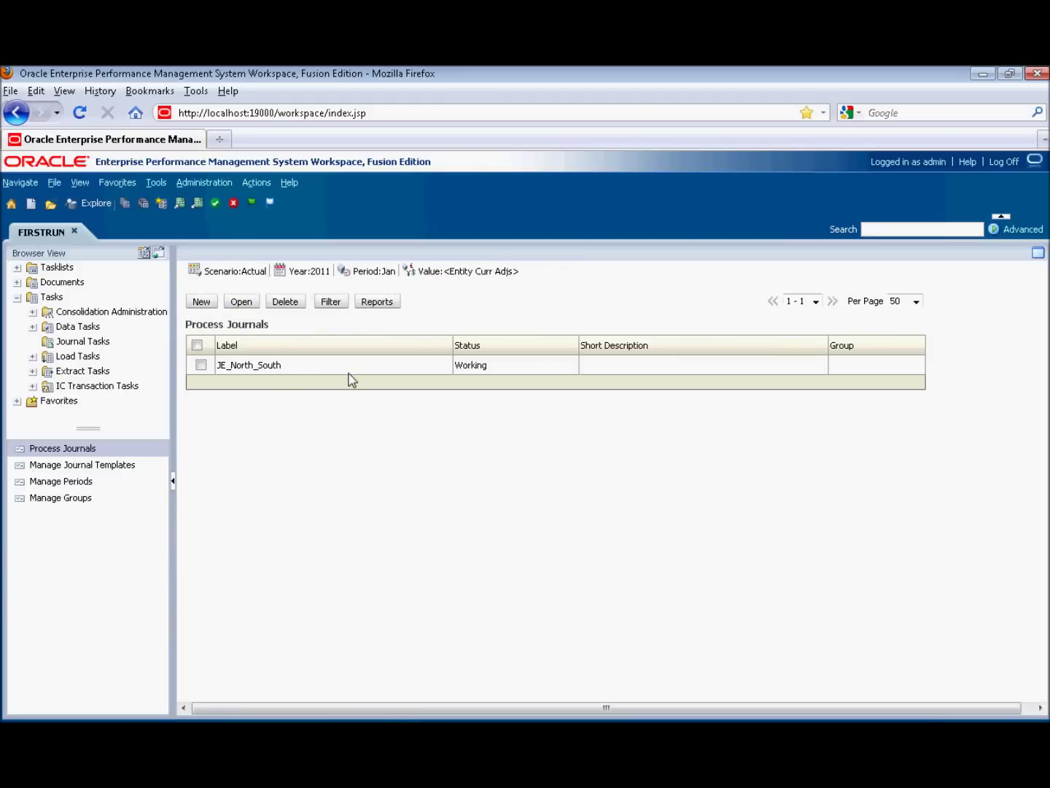
# Submit the JE_North_South journal.
pyautogui.click(201, 365)
pyautogui.click(259, 183)
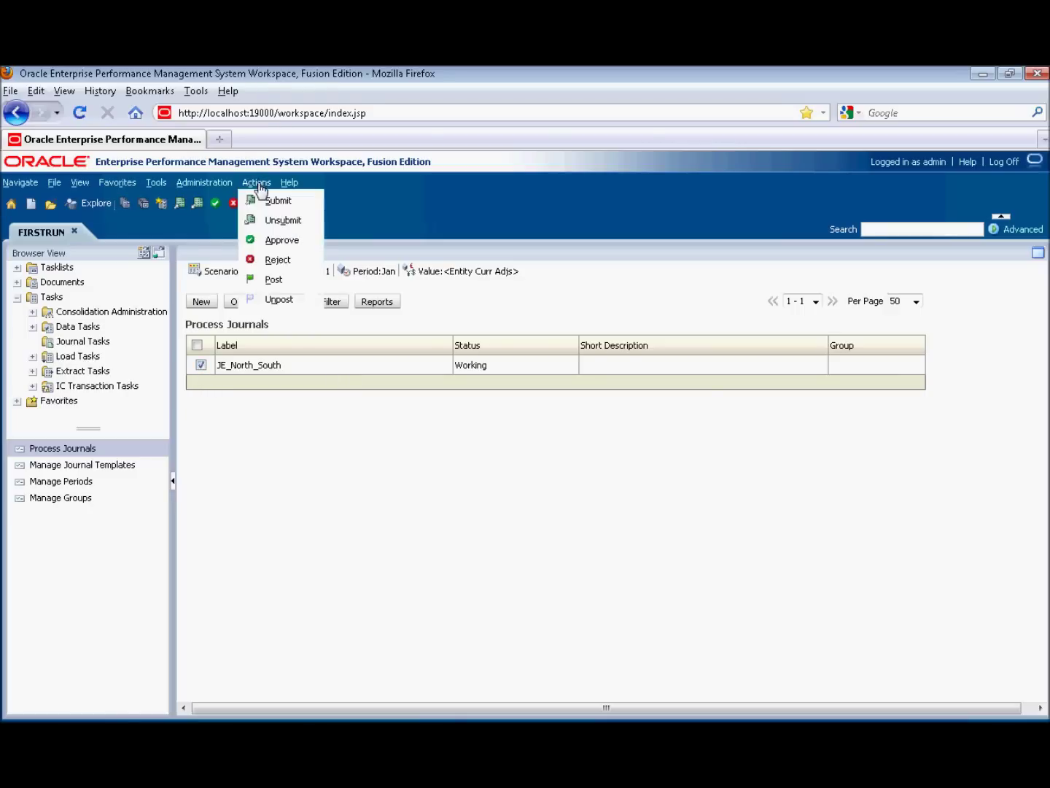
pyautogui.click(274, 199)
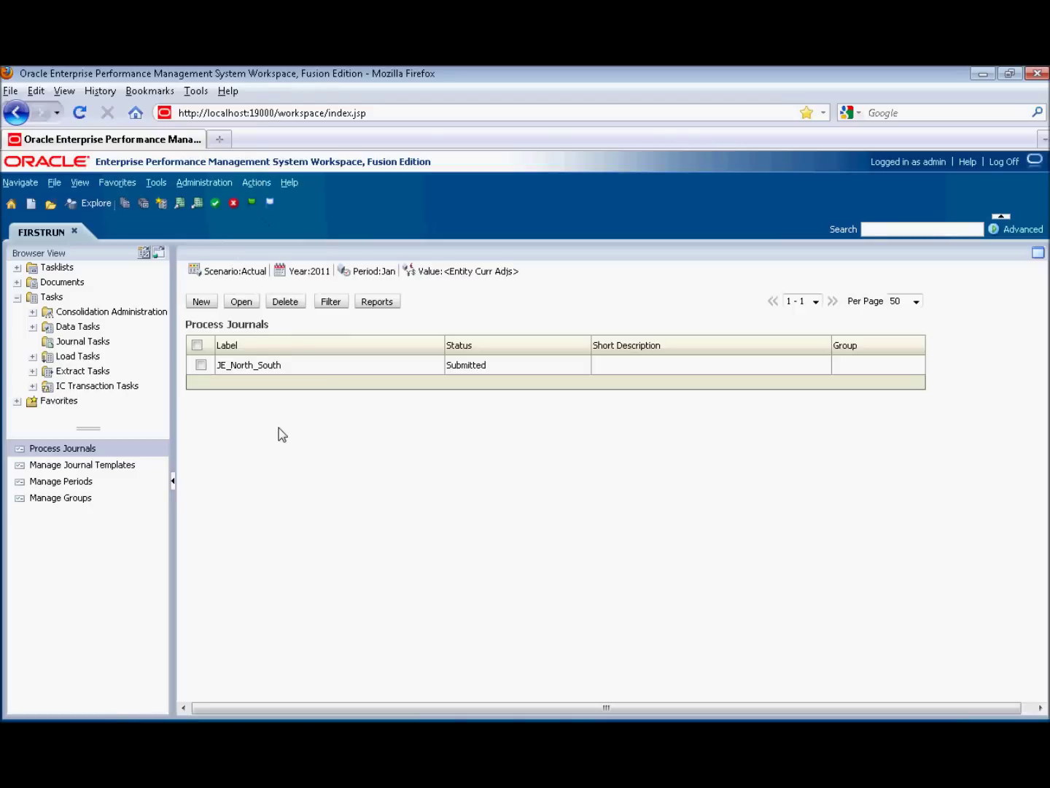
# Approve the submitted JE_North_South journal.
pyautogui.click(201, 365)
pyautogui.click(257, 183)
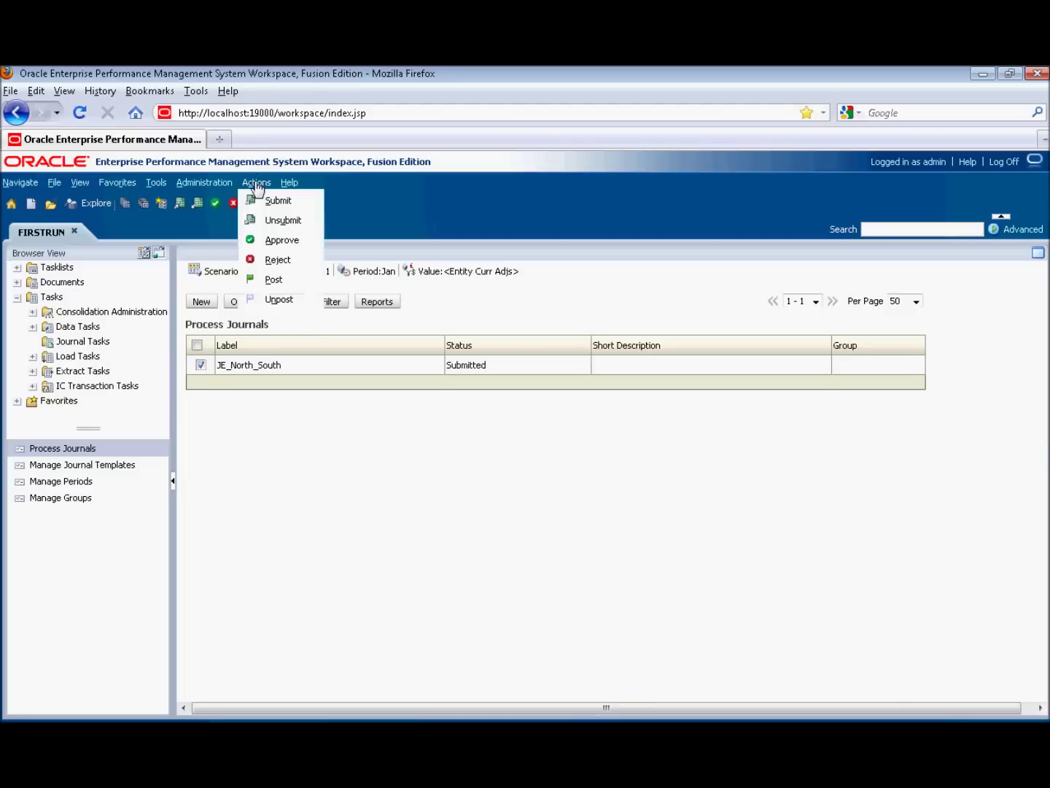
pyautogui.click(272, 244)
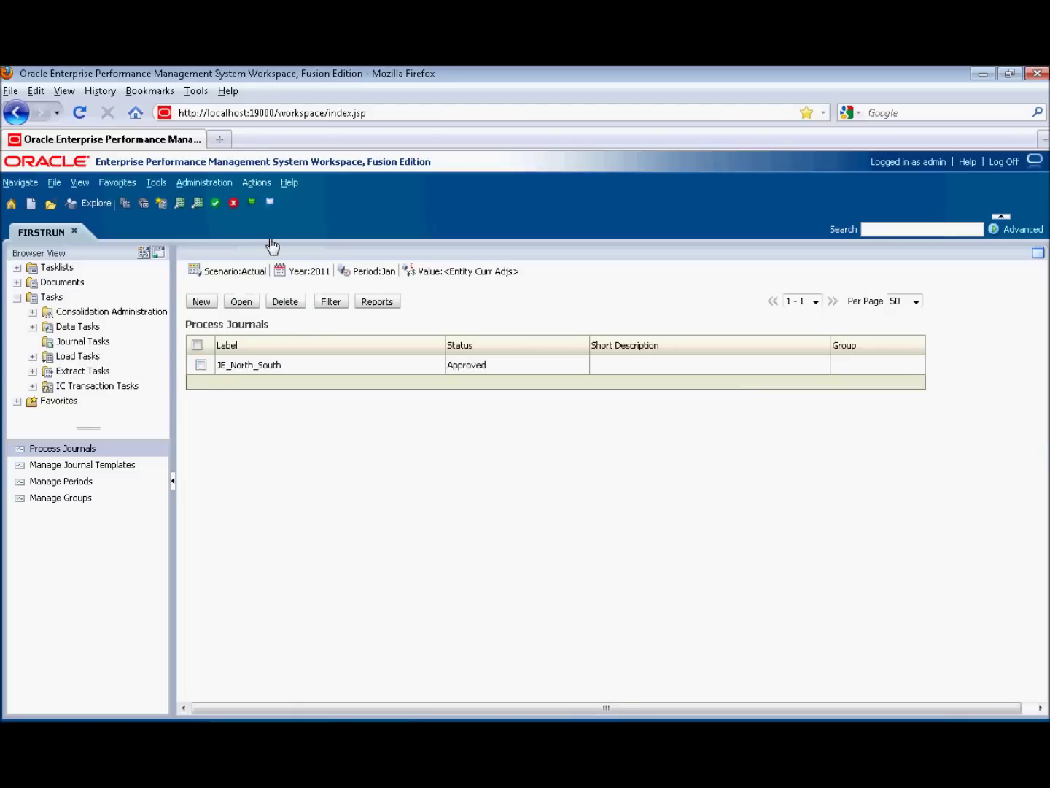
# Post the approved JE_North_South journal for Jan.
pyautogui.click(201, 365)
pyautogui.click(255, 183)
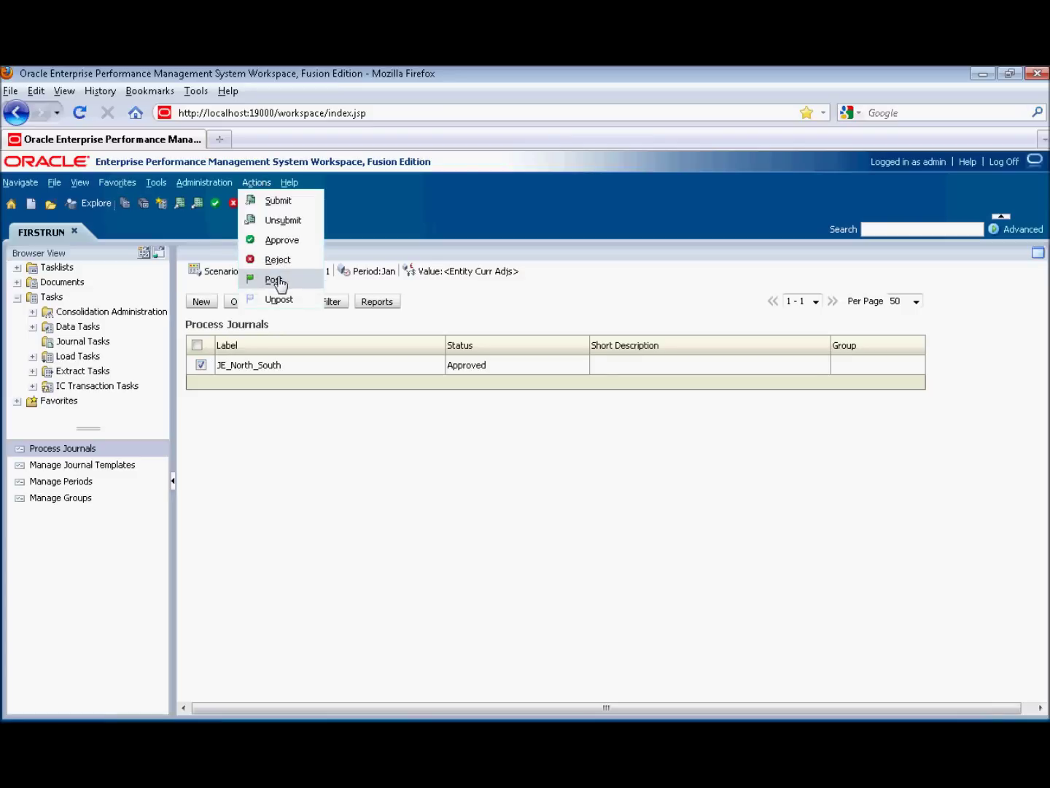
pyautogui.click(273, 281)
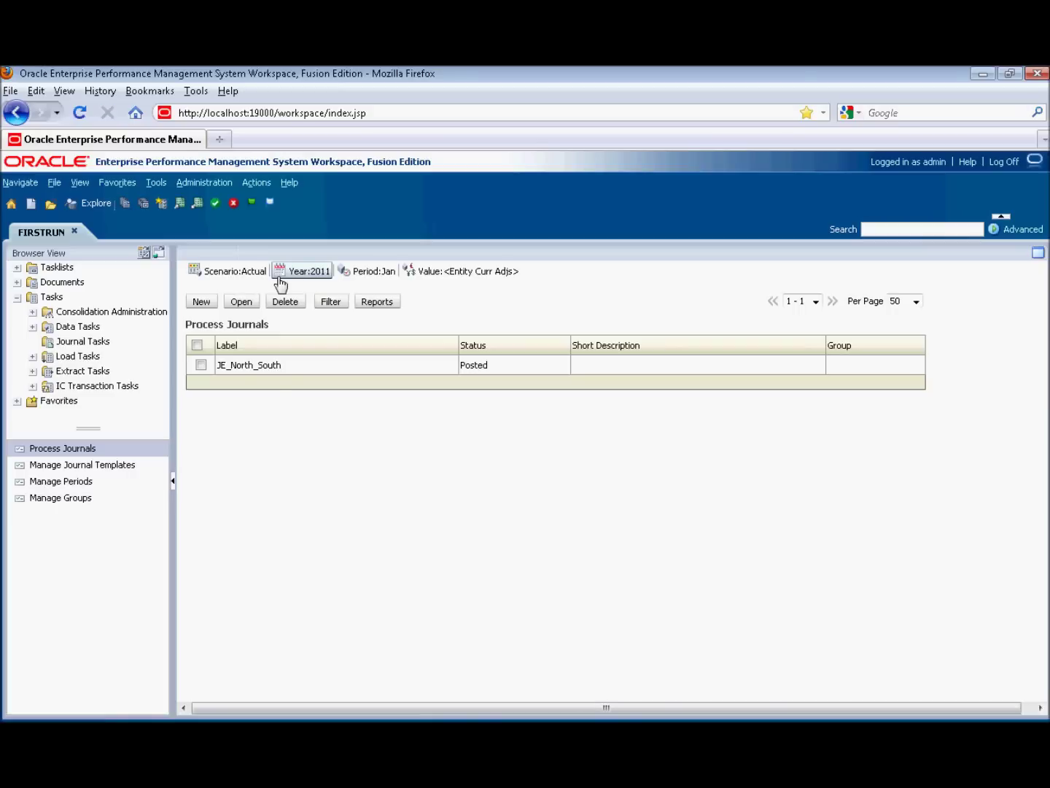
pyautogui.click(374, 273)
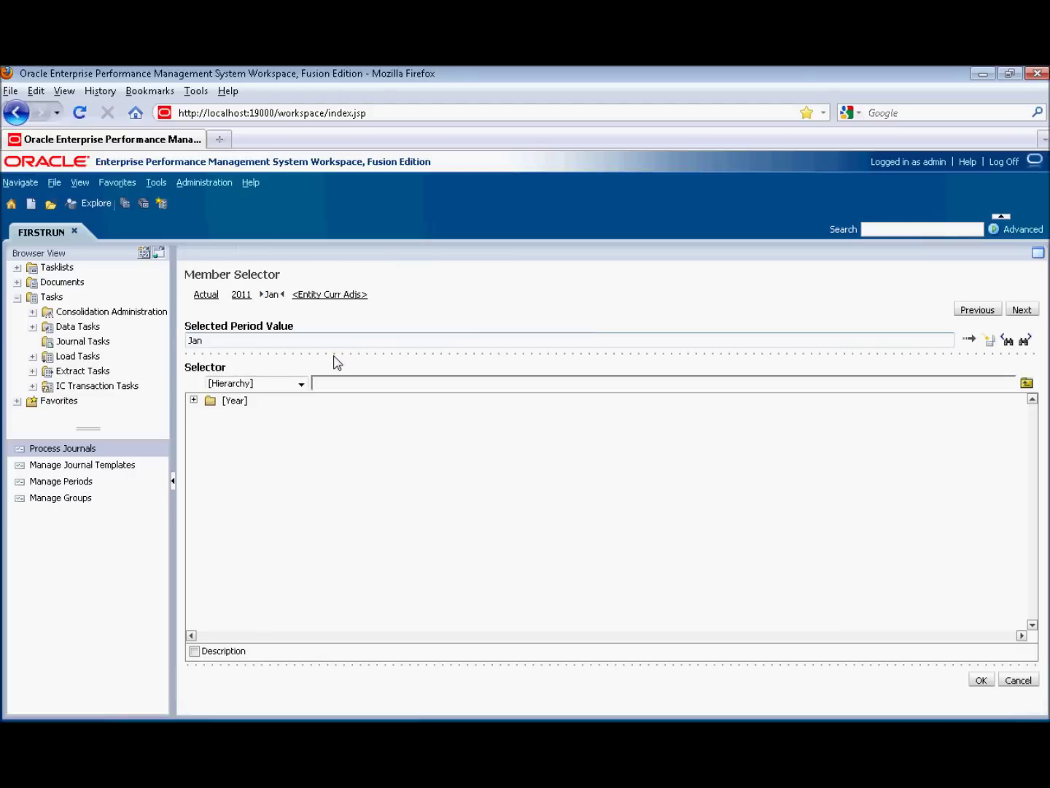
# Switch the journal list to period Feb under Qtr1.
pyautogui.click(193, 400)
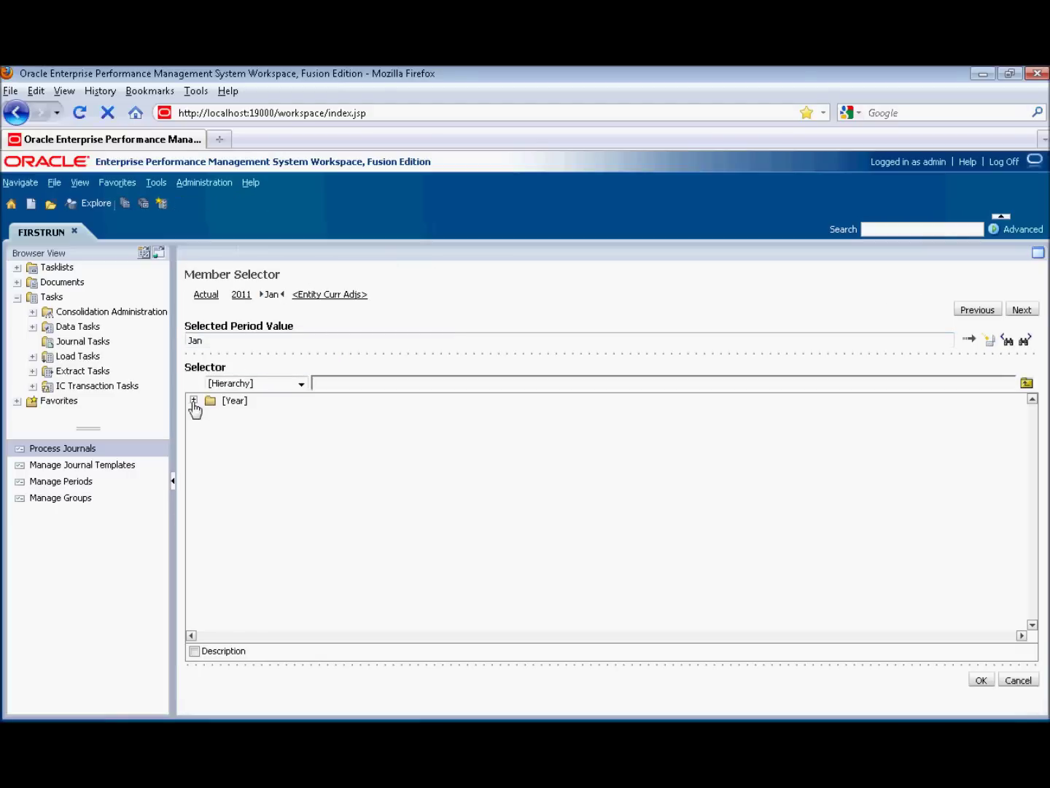
pyautogui.click(211, 413)
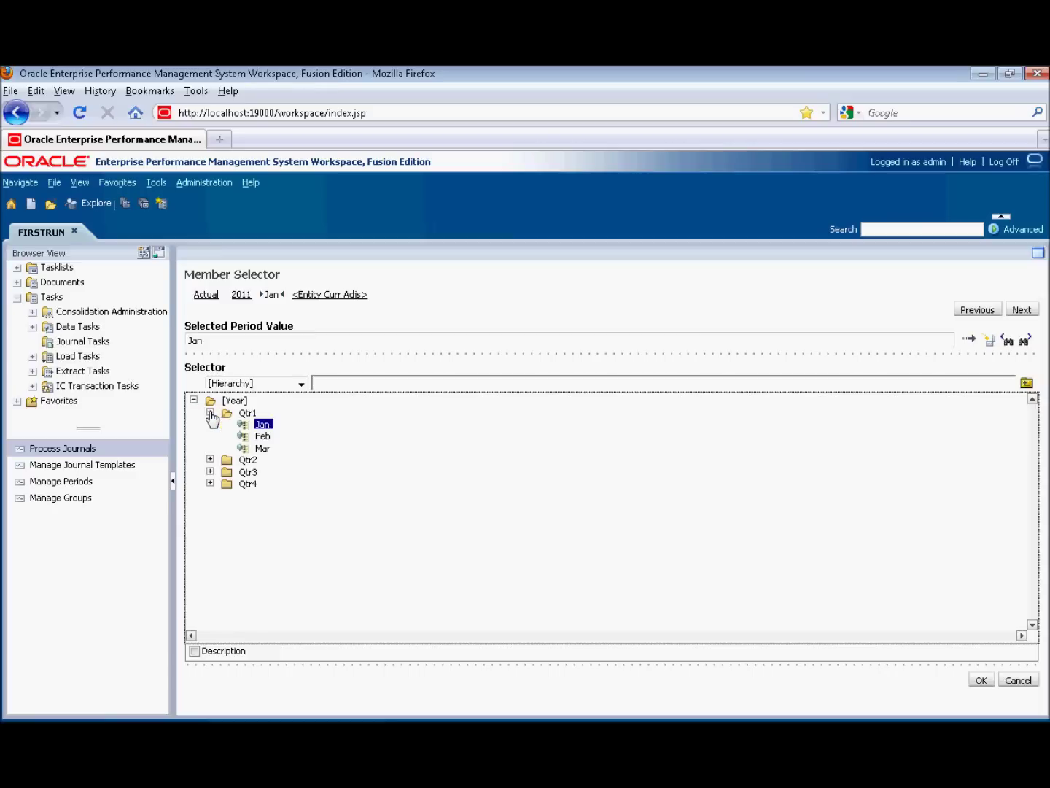
pyautogui.click(262, 436)
pyautogui.click(981, 680)
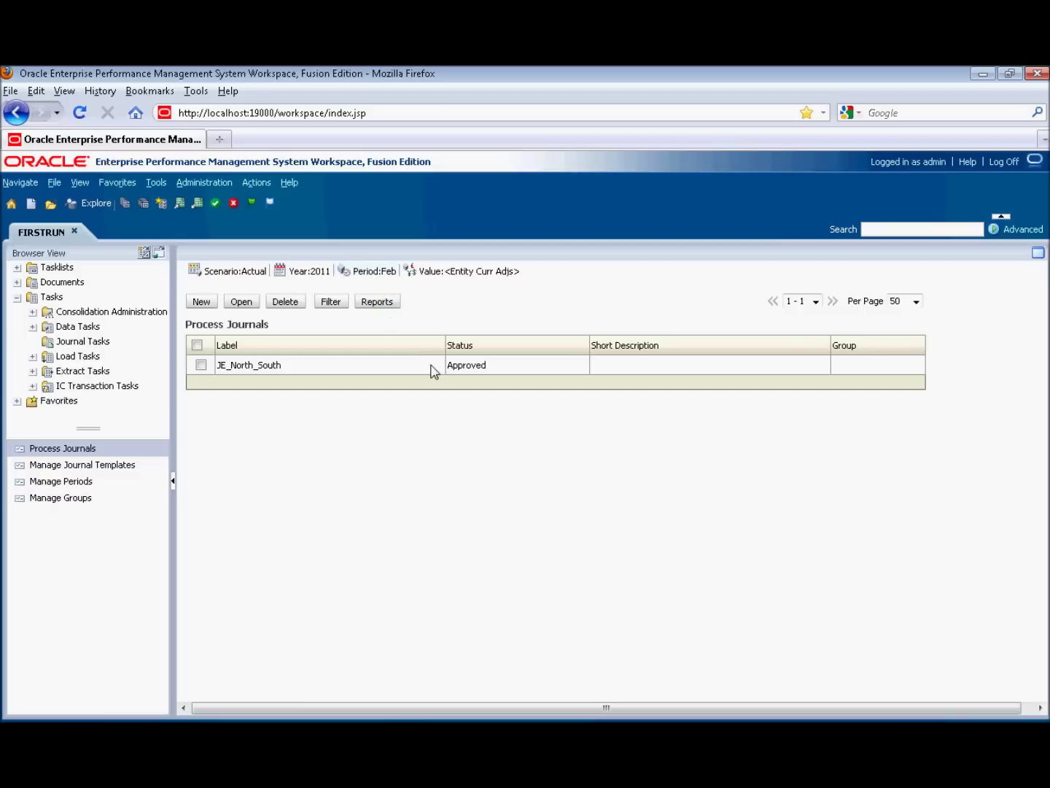
# Review the Feb JE_North_South reversal and post it.
pyautogui.click(262, 364)
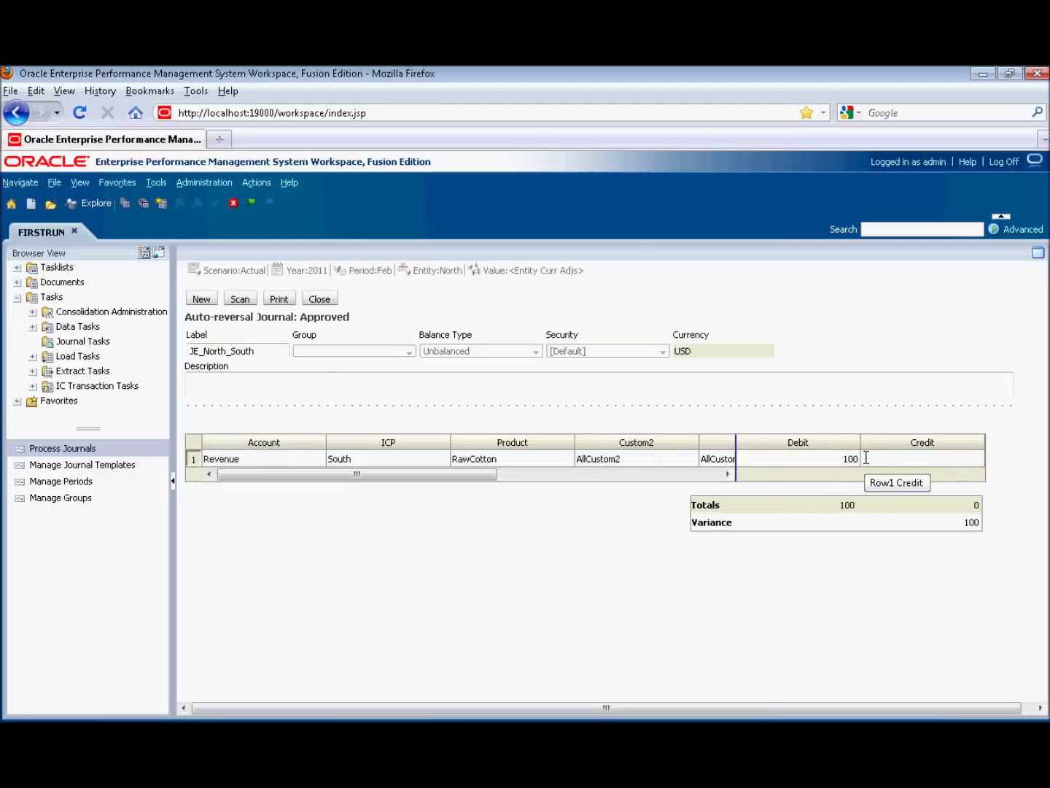
pyautogui.click(321, 299)
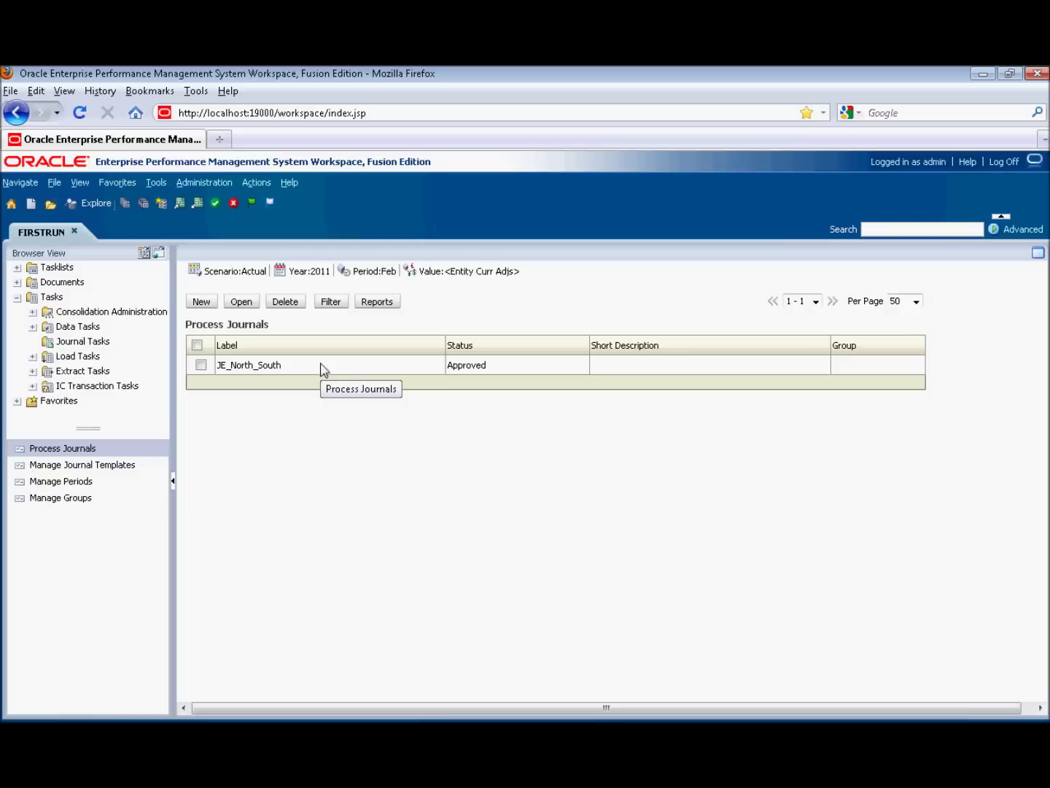
pyautogui.click(201, 364)
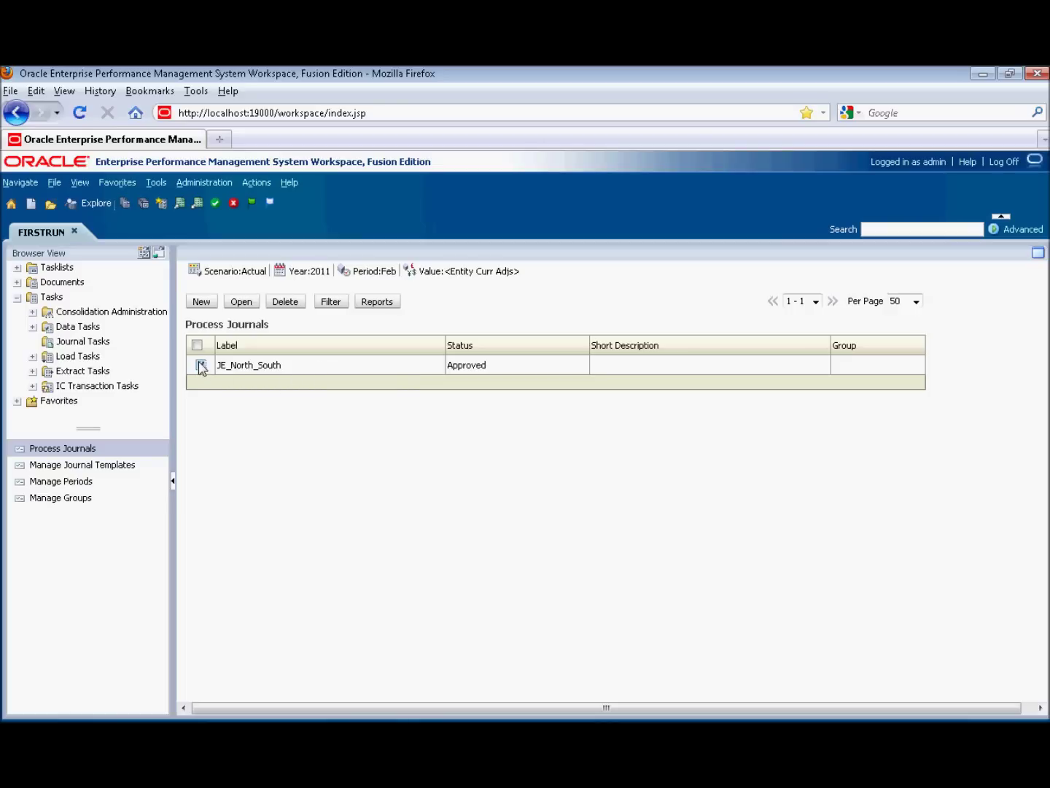
pyautogui.click(257, 183)
pyautogui.click(274, 281)
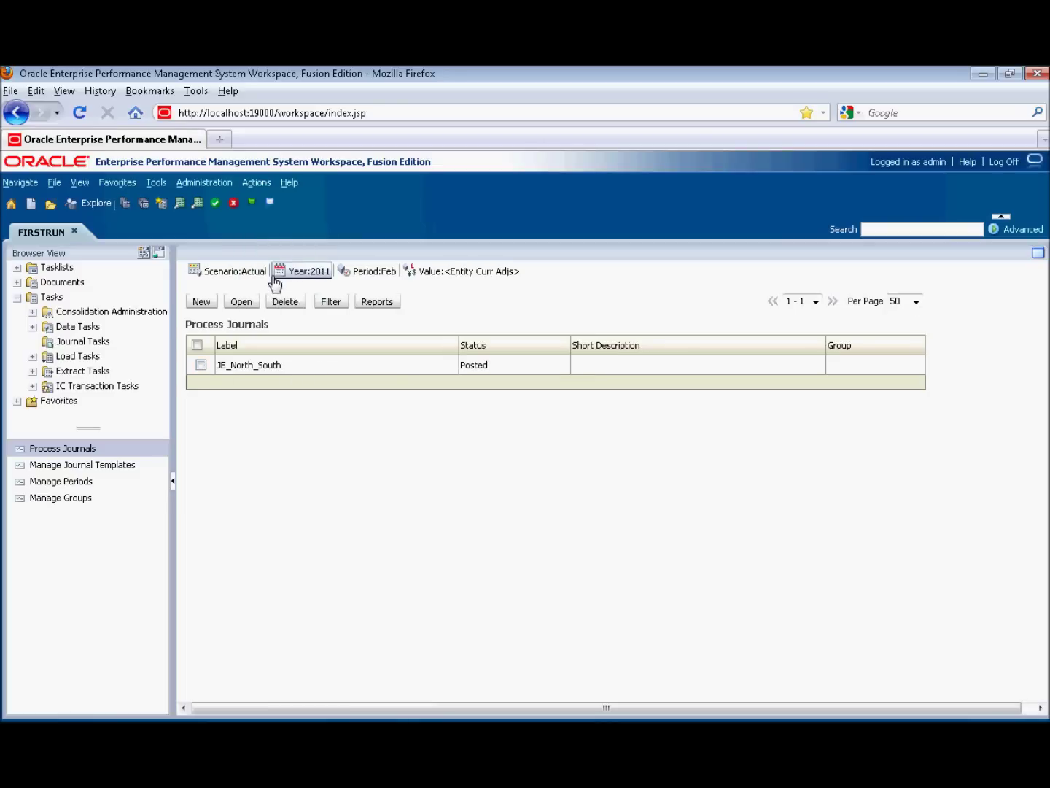
pyautogui.click(127, 203)
# Open the JE_explorer data grid and run Consolidate All from a grid cell.
pyautogui.click(311, 441)
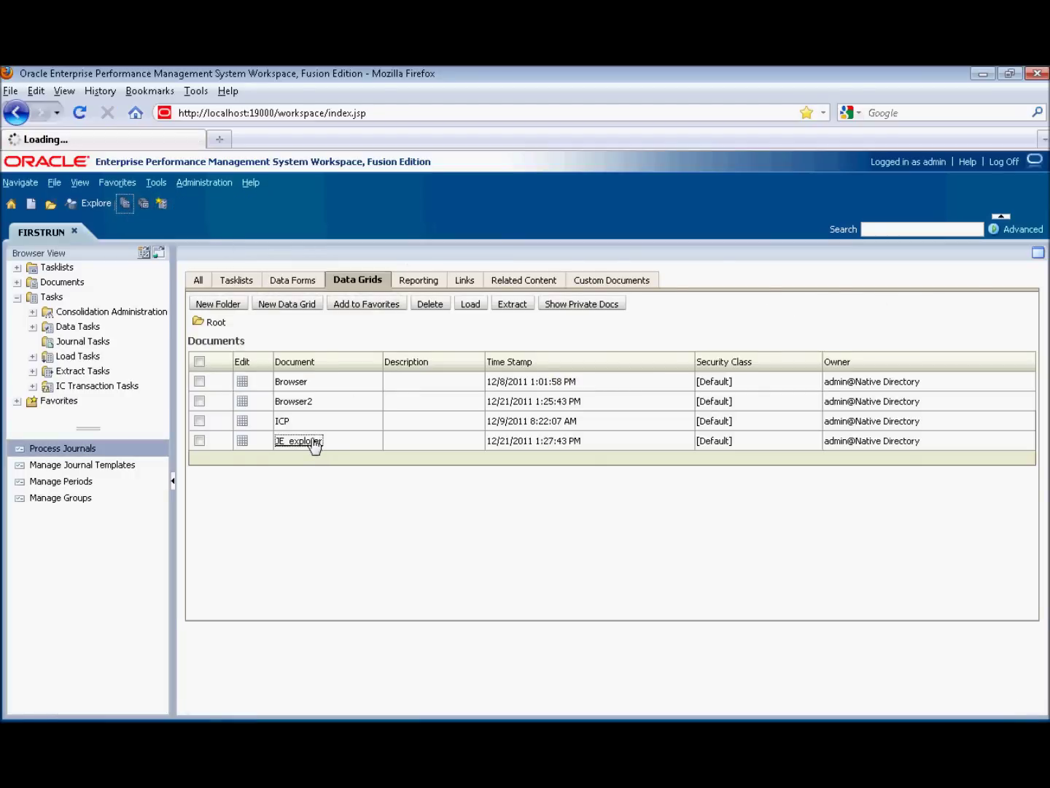
pyautogui.rightClick(532, 369)
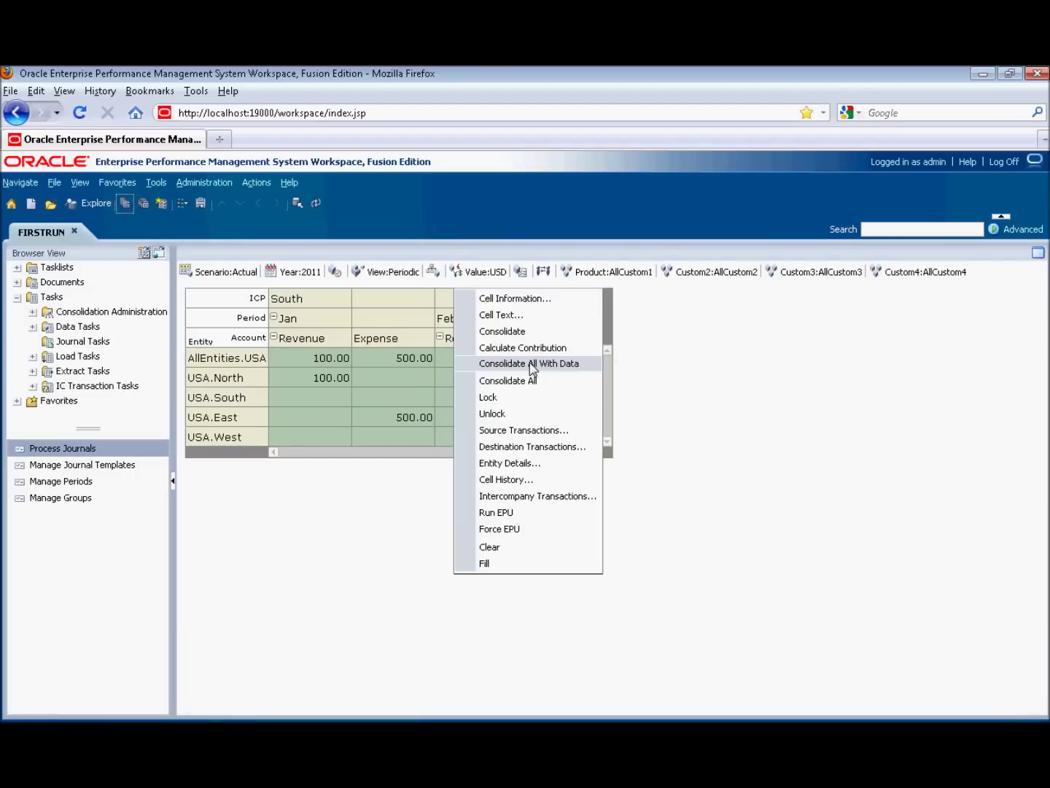
pyautogui.click(554, 385)
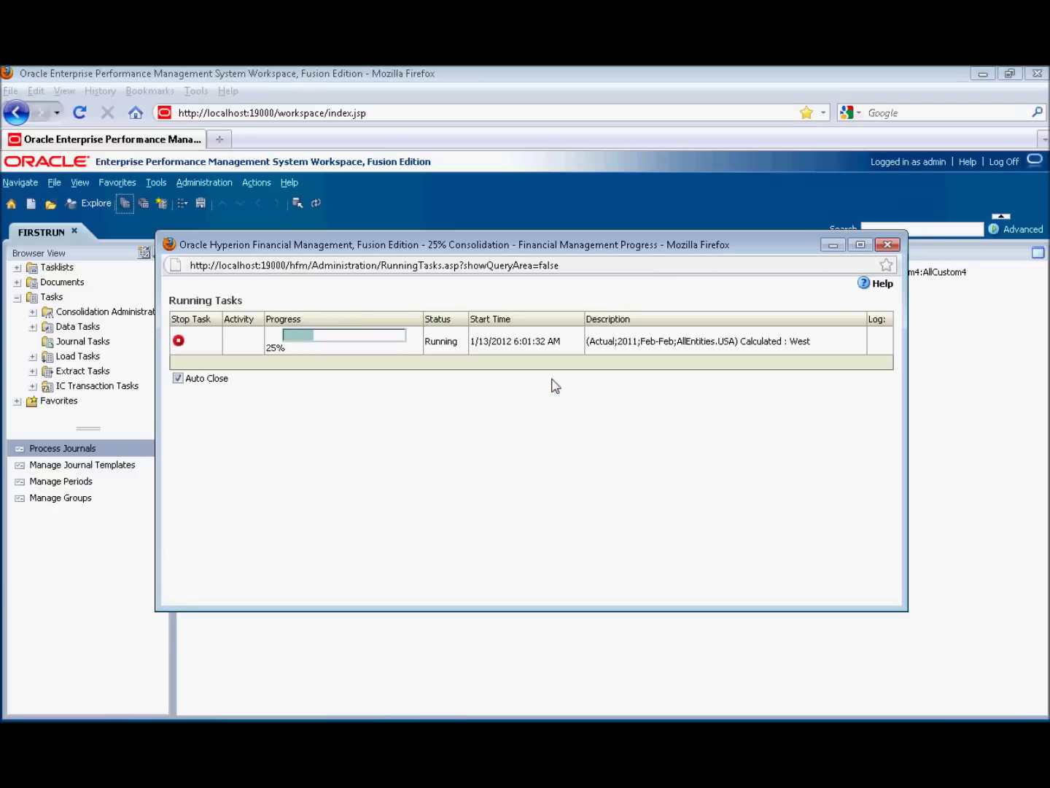